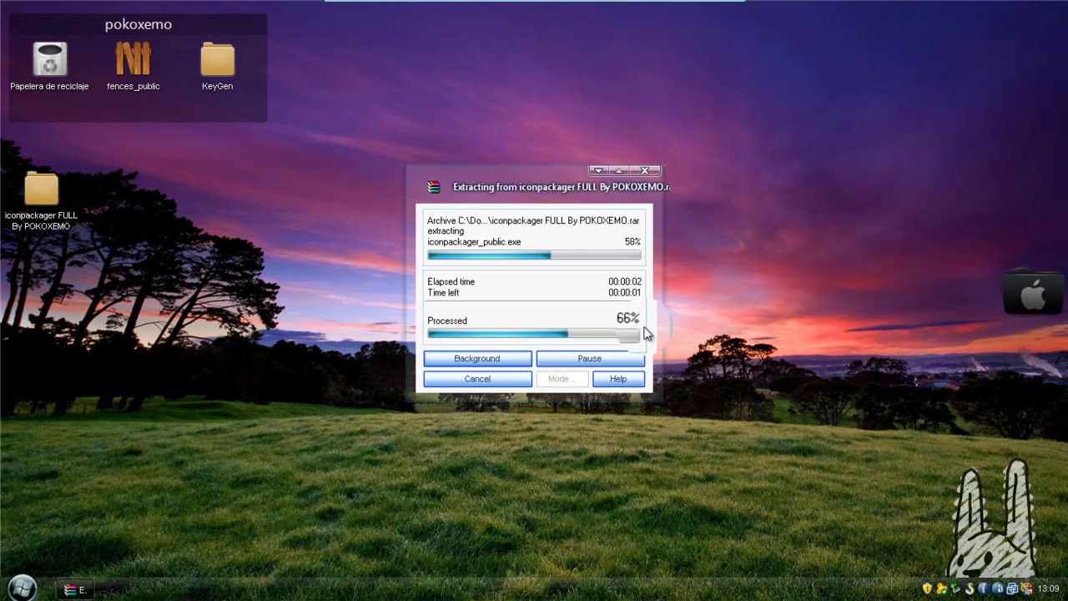
# - Move the extracted iconpackager folder to the middle of the desktop and open it
pyautogui.moveTo(41, 192); pyautogui.dragTo(530, 291)
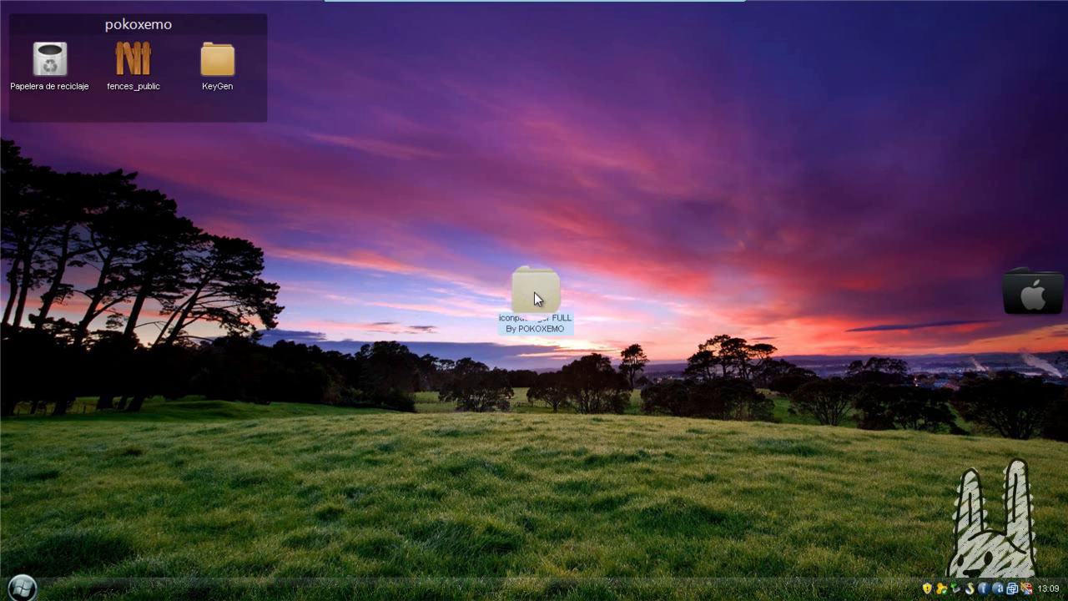
pyautogui.doubleClick(534, 292)
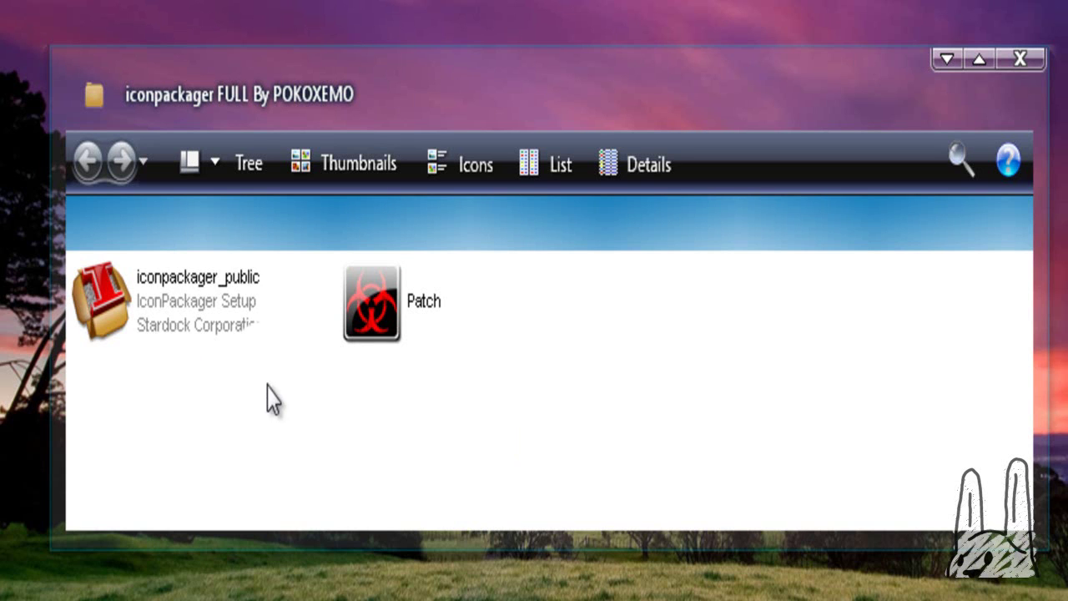
# - Examine the iconpackager_public installer and the Patch file in the extracted folder
pyautogui.moveTo(271, 398)
pyautogui.mouseDown()
pyautogui.moveTo(155, 308)
pyautogui.moveTo(155, 370)
pyautogui.moveTo(259, 402)
pyautogui.mouseUp()
pyautogui.moveTo(319, 423); pyautogui.dragTo(142, 282)
pyautogui.moveTo(199, 406); pyautogui.dragTo(133, 287)
pyautogui.moveTo(434, 385); pyautogui.dragTo(353, 281)
pyautogui.click(490, 420)
pyautogui.click(350, 281)
pyautogui.click(475, 371)
pyautogui.click(389, 306)
pyautogui.click(509, 407)
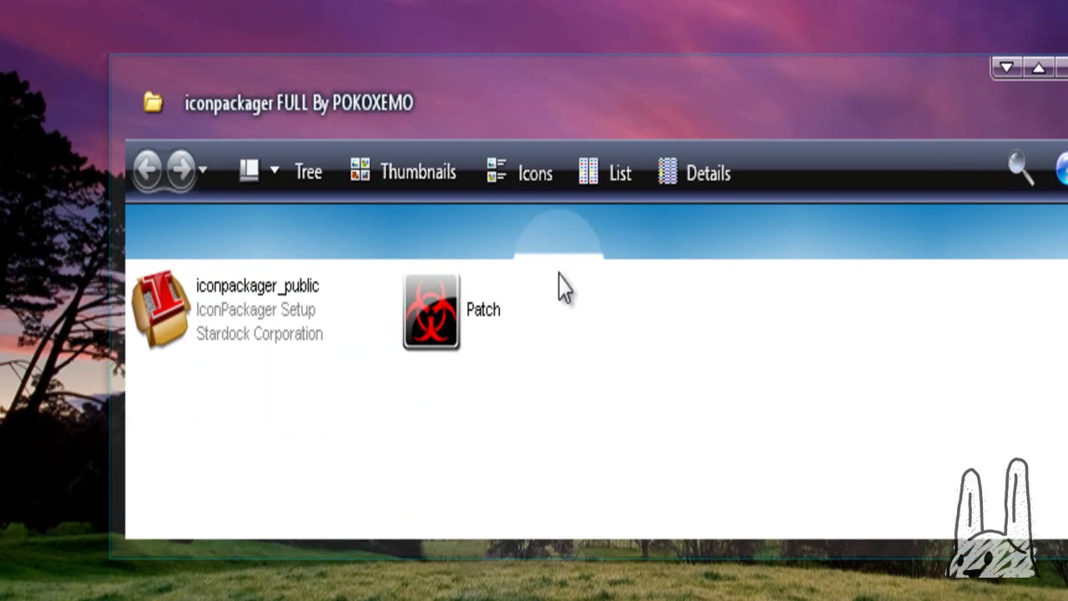
# - Run the iconpackager_public installer and accept the license agreement to reach the destination folder page
pyautogui.click(177, 302)
pyautogui.doubleClick(223, 318)
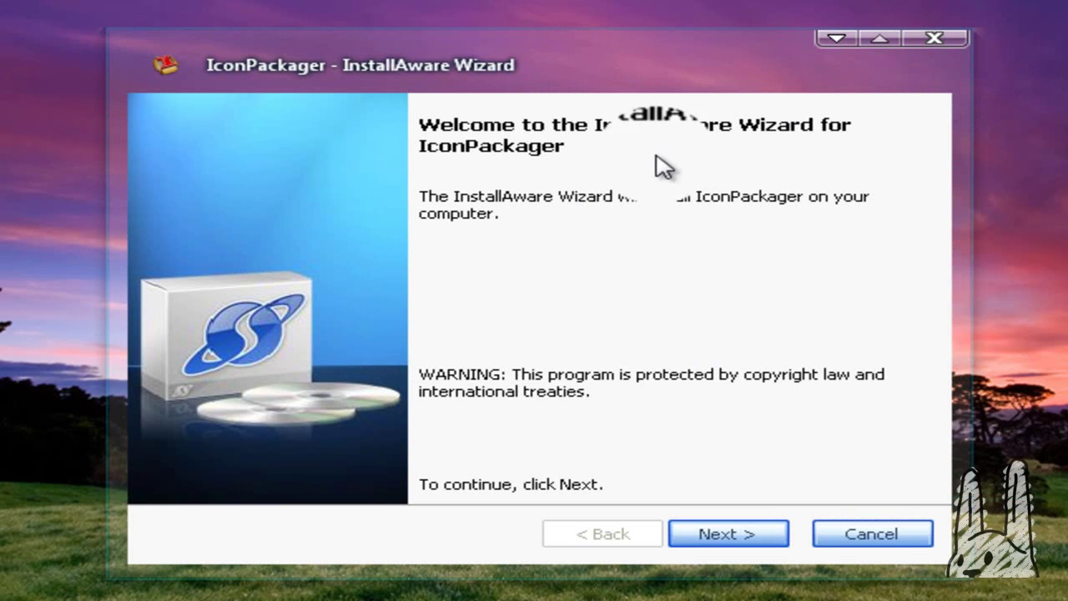
pyautogui.click(741, 544)
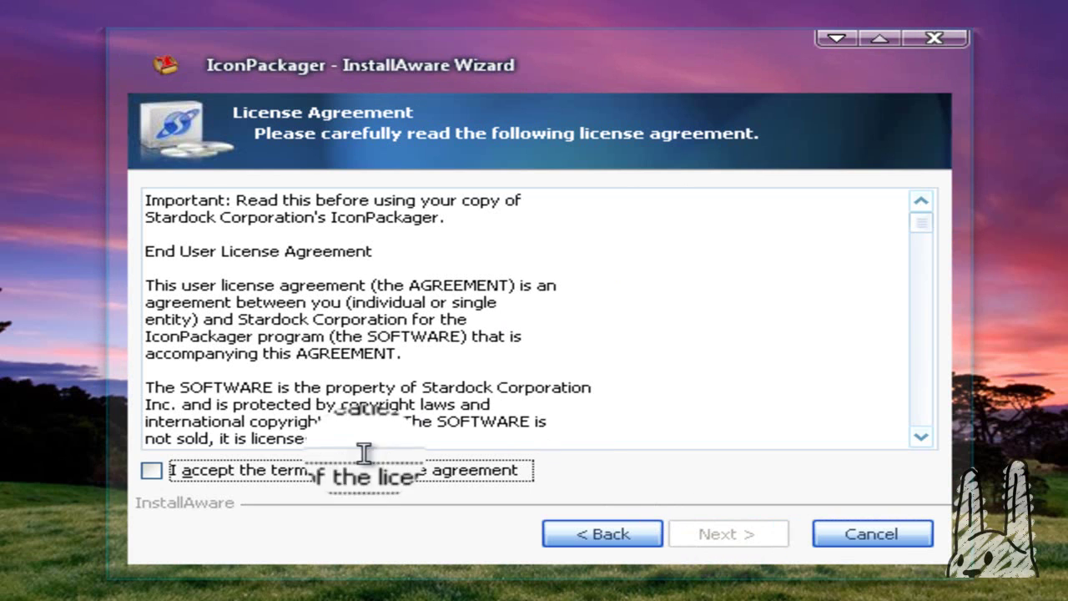
pyautogui.click(142, 470)
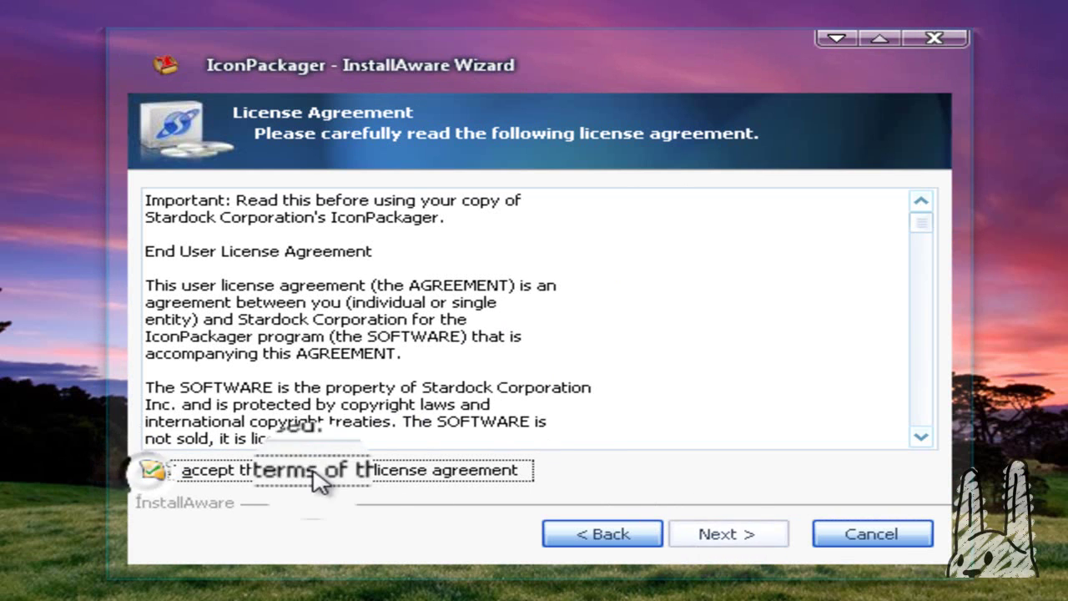
pyautogui.click(751, 544)
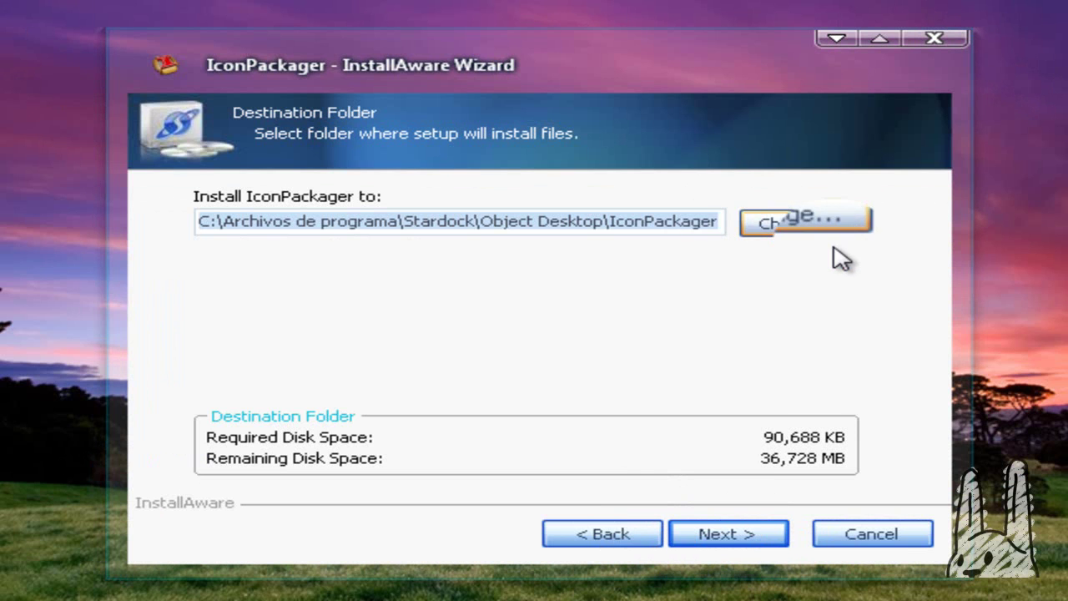
# - Install IconPackager to the default destination folder and finish the wizard with "Run IconPackager now" turned off
pyautogui.click(833, 280)
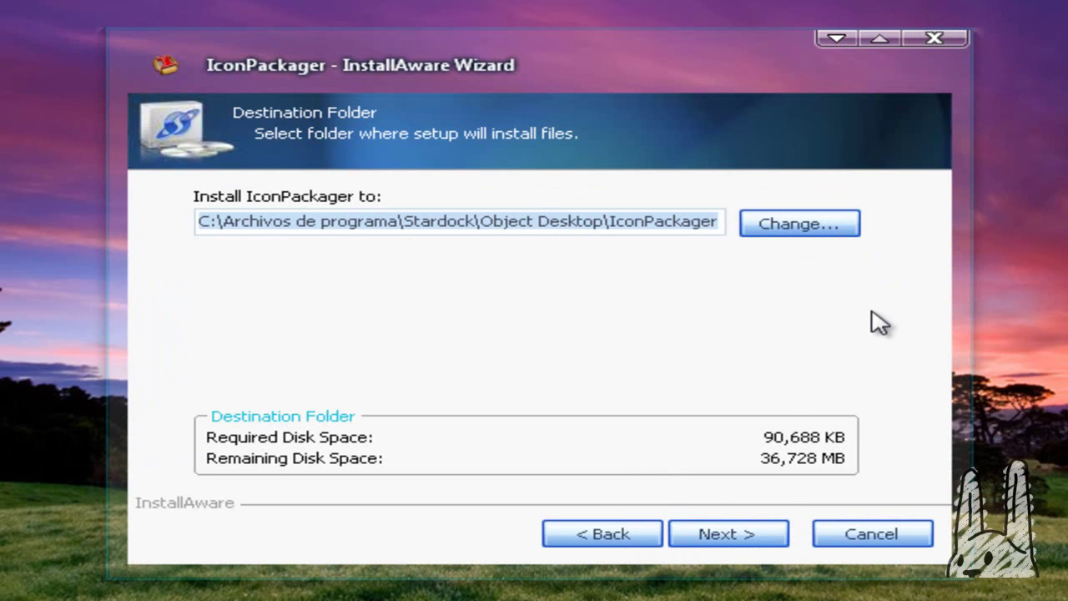
pyautogui.click(747, 542)
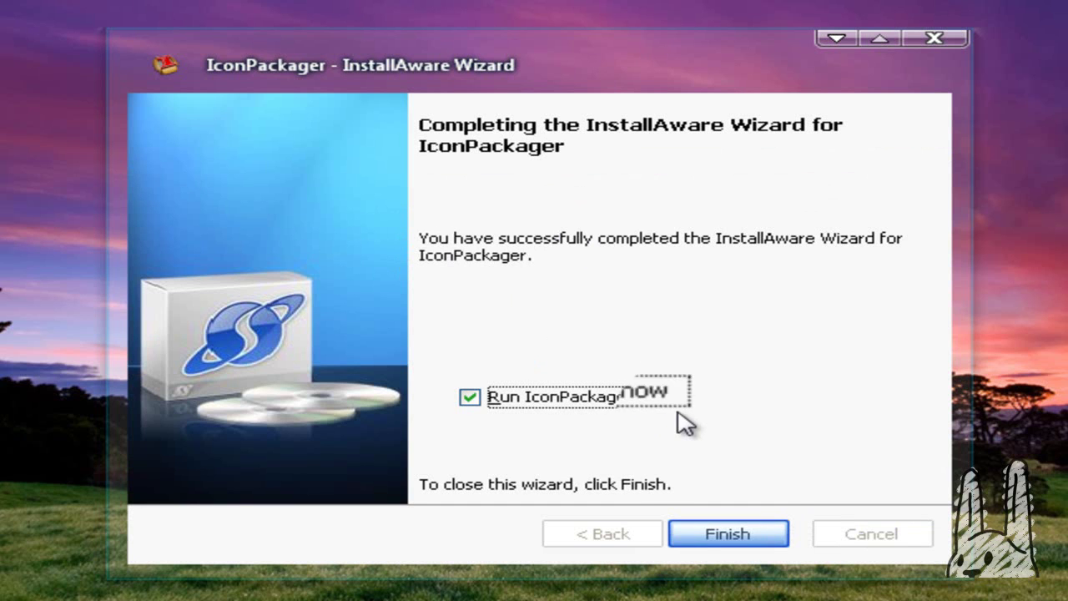
pyautogui.click(468, 398)
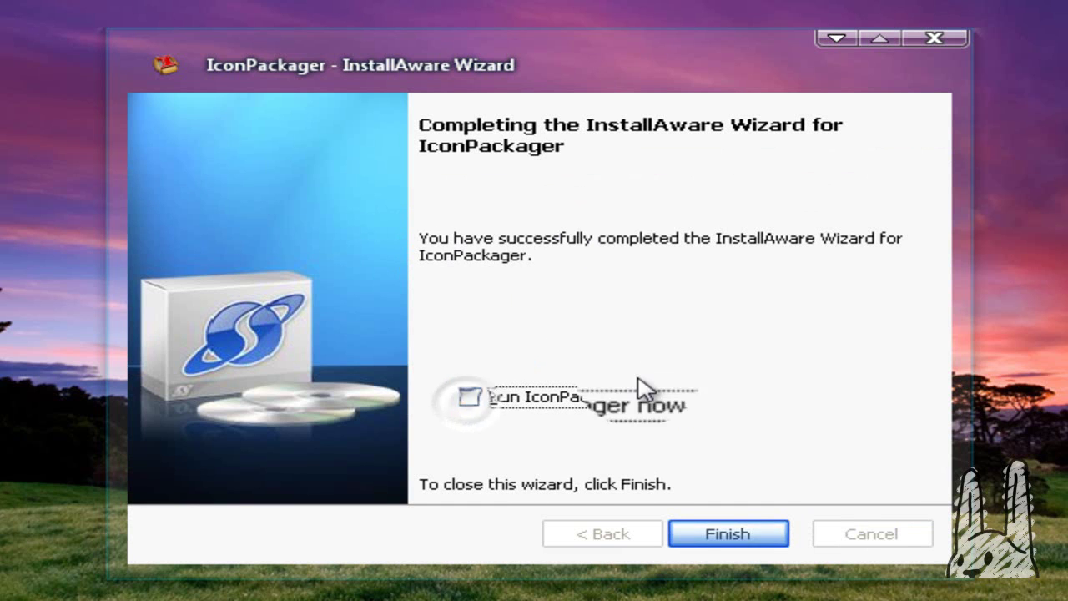
pyautogui.click(746, 539)
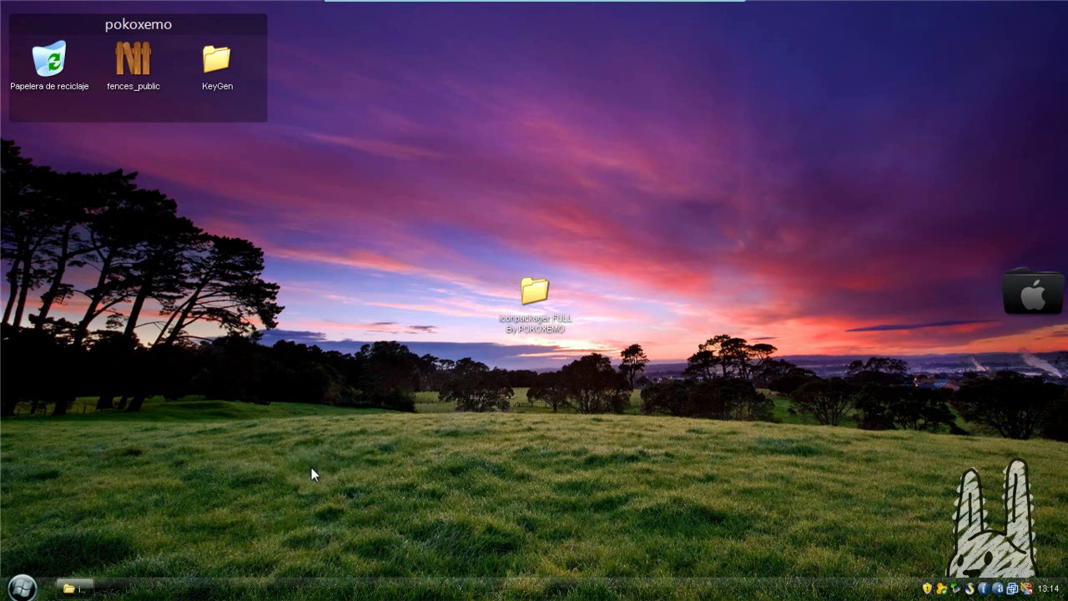
# - Run Patch from the extracted folder, start patching with backup enabled and agree to search for the IconPackager.exe file
pyautogui.click(75, 589)
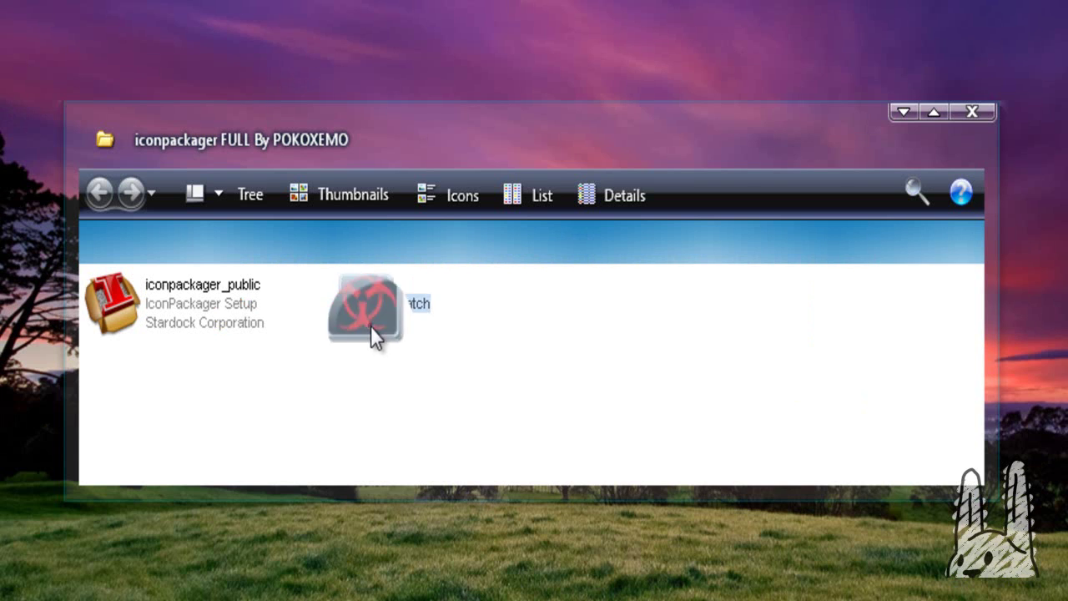
pyautogui.doubleClick(380, 315)
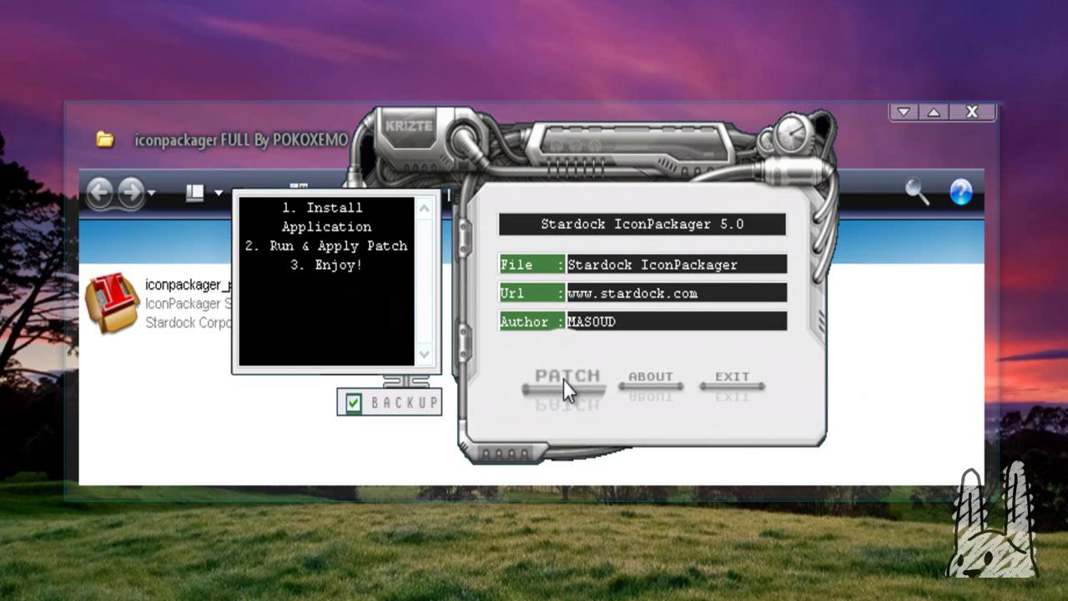
pyautogui.click(564, 381)
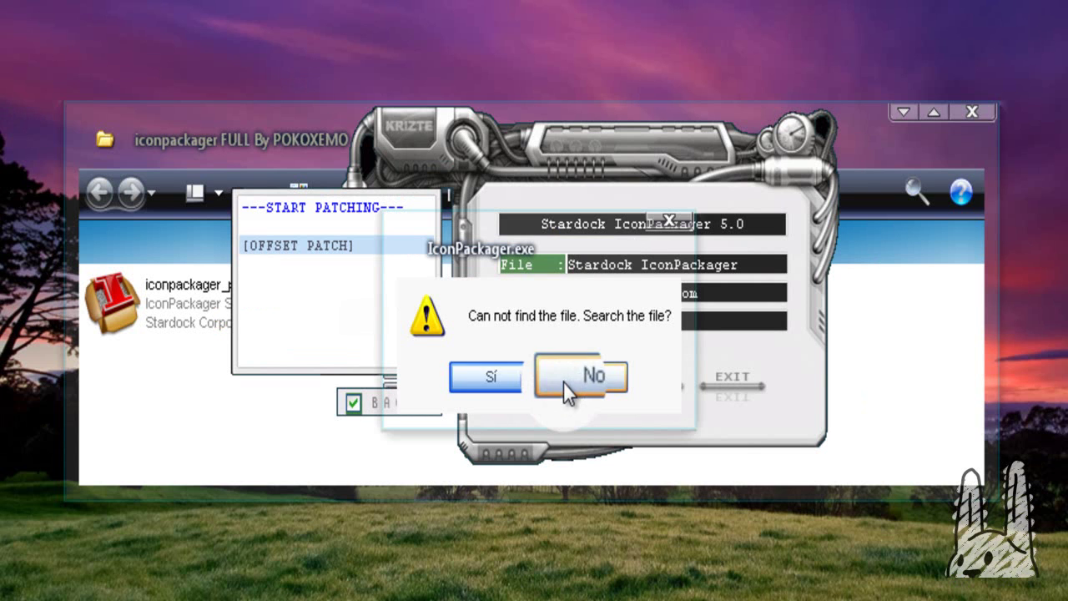
pyautogui.click(519, 367)
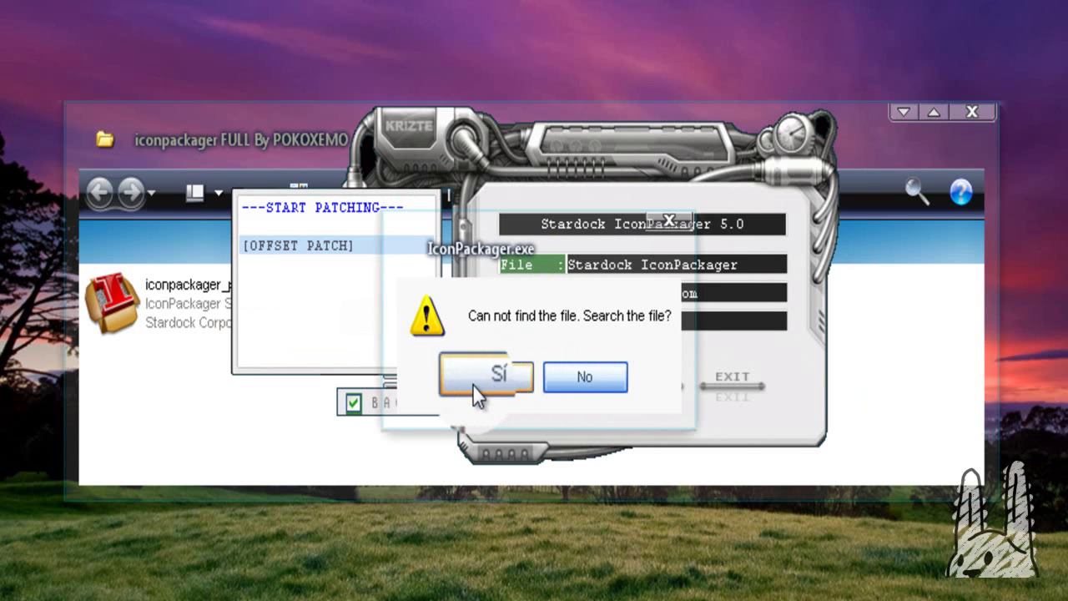
pyautogui.click(505, 379)
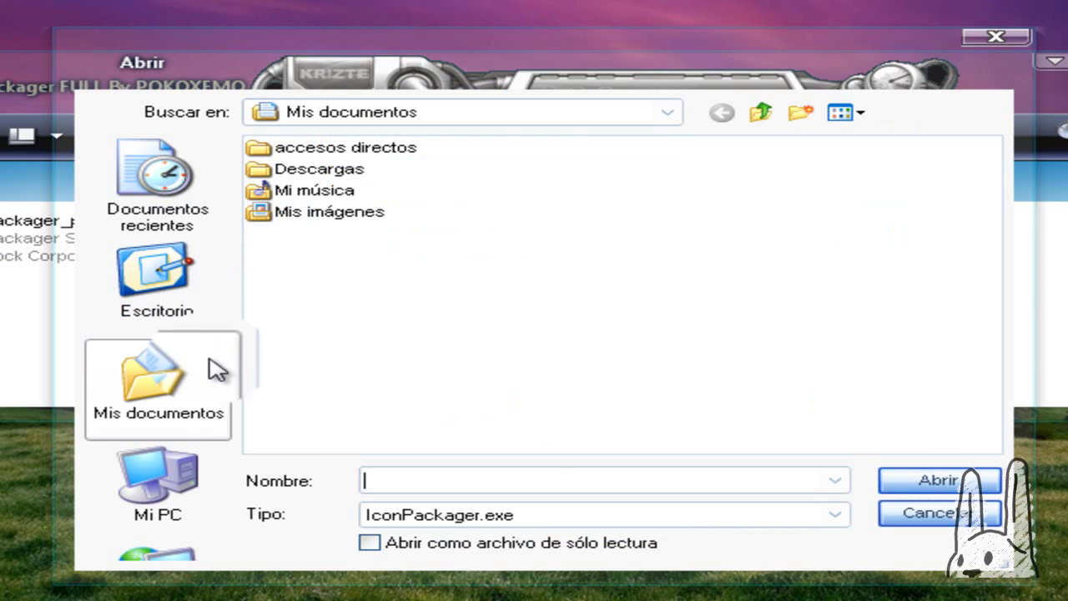
# - Browse on the local disk to Archivos de programa\Stardock\Object Desktop\IconPackager
pyautogui.click(172, 483)
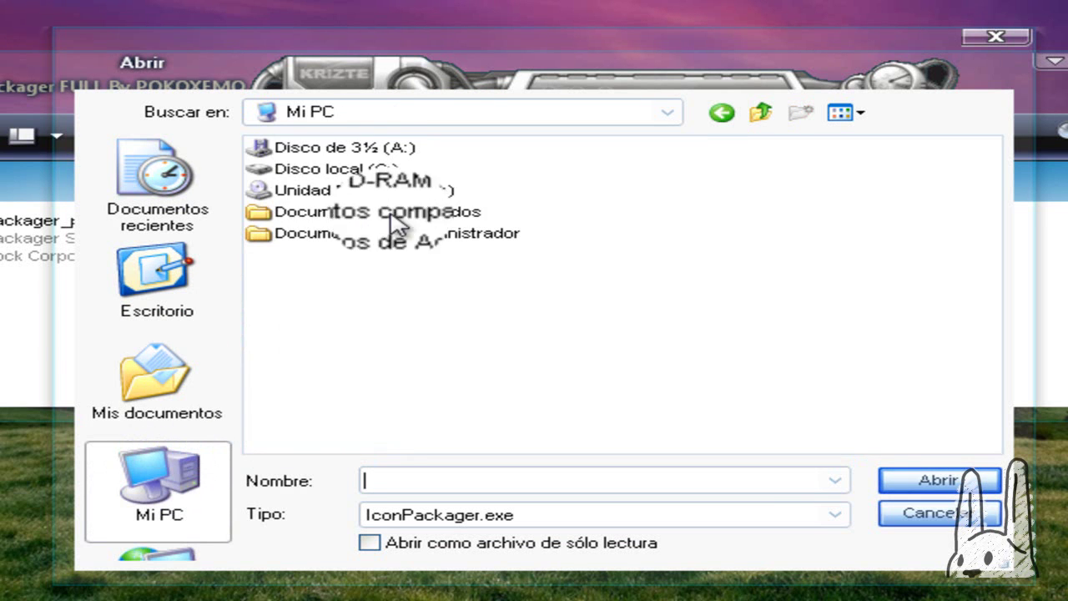
pyautogui.click(326, 176)
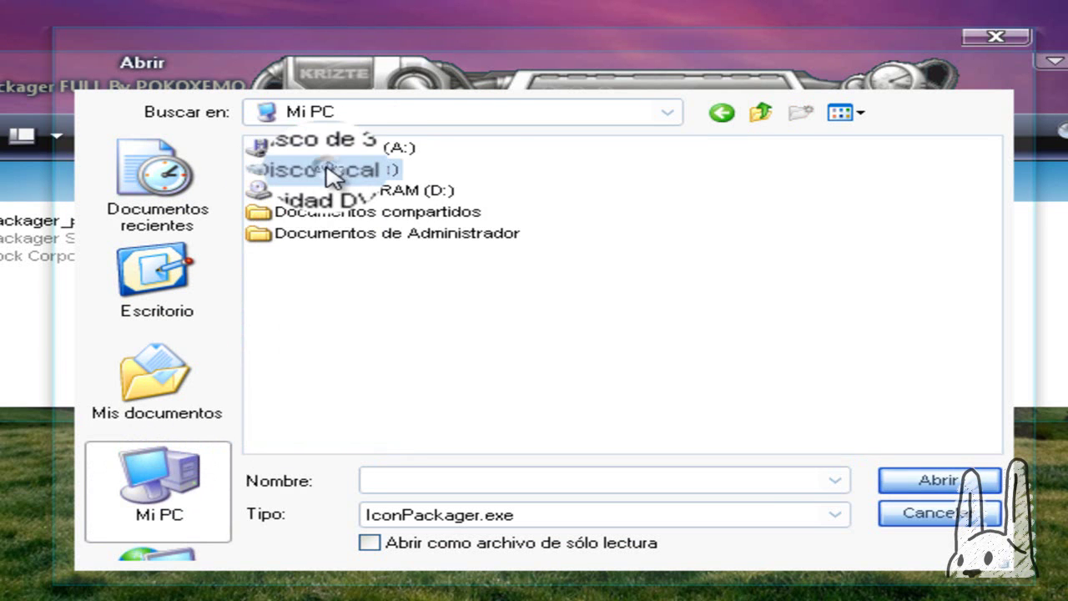
pyautogui.doubleClick(329, 174)
pyautogui.doubleClick(353, 150)
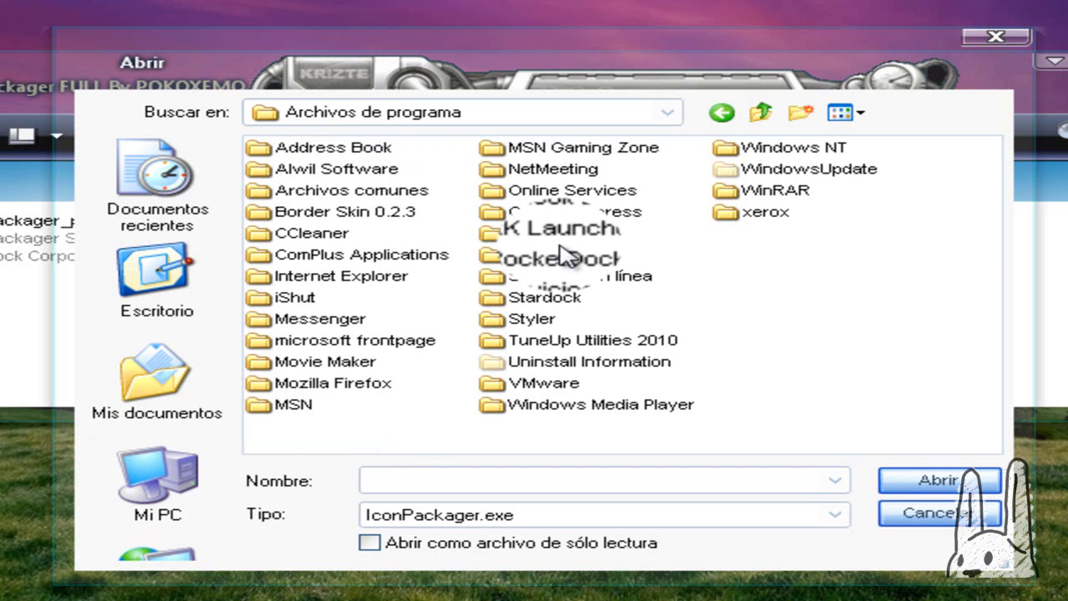
pyautogui.click(546, 298)
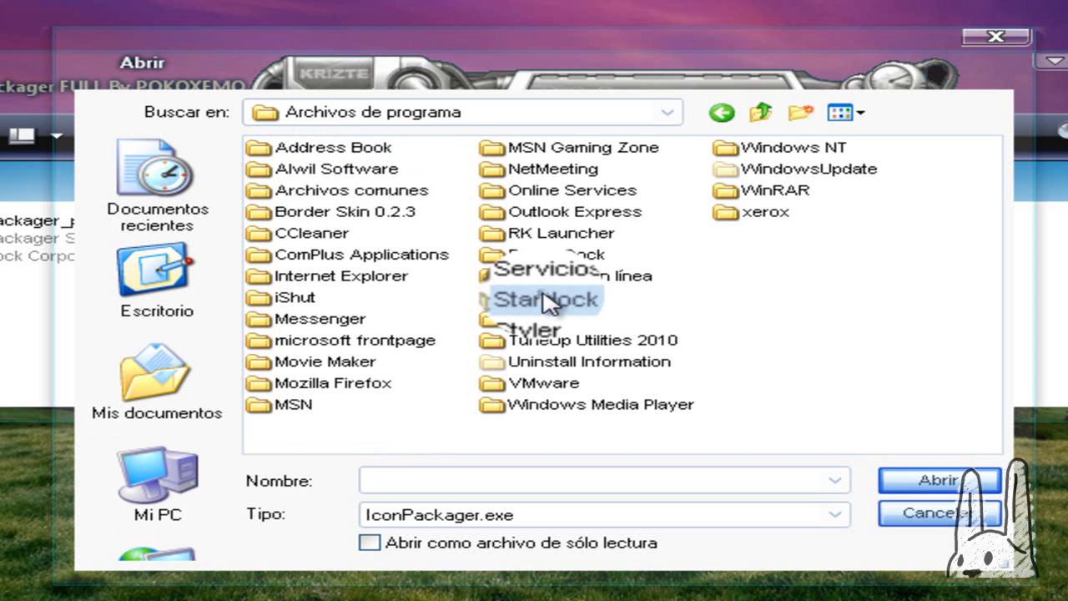
pyautogui.doubleClick(546, 299)
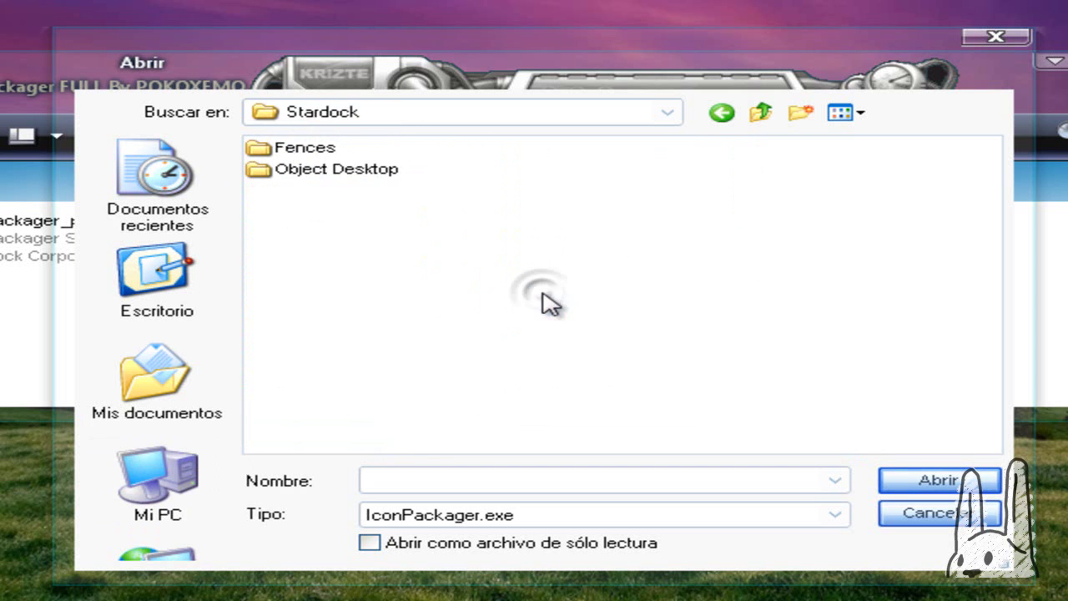
pyautogui.doubleClick(322, 172)
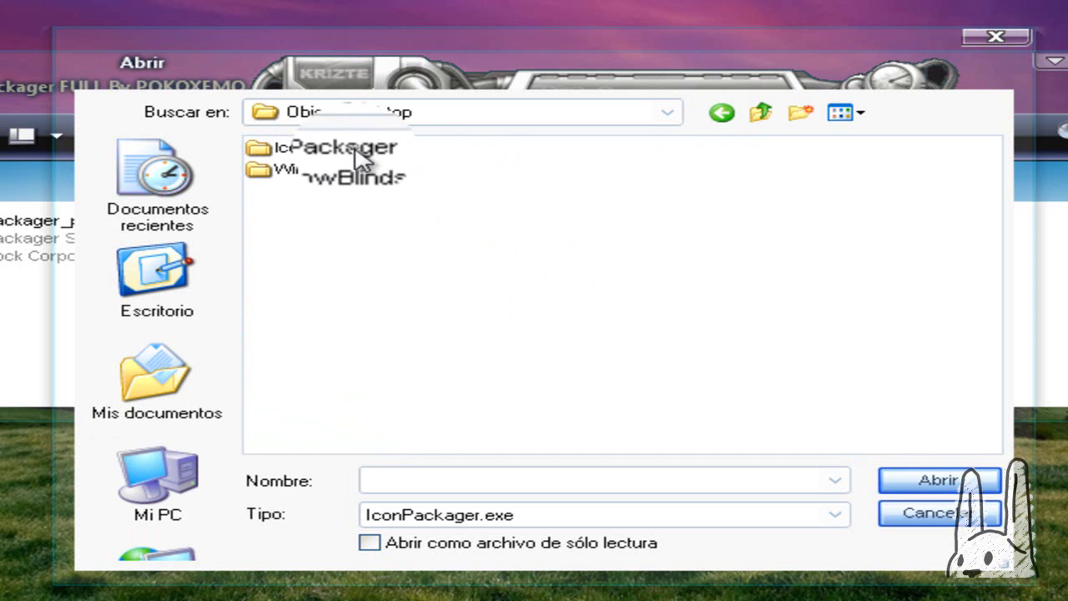
pyautogui.doubleClick(353, 152)
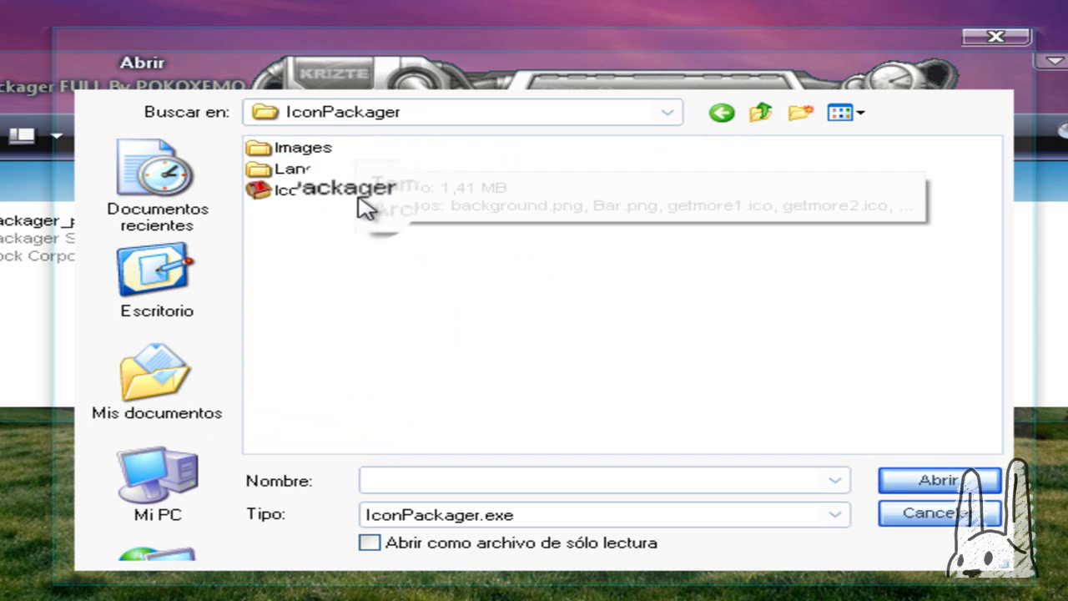
# - Choose the IconPackager executable as the file to patch, and close the patcher and the extracted folder
pyautogui.click(318, 198)
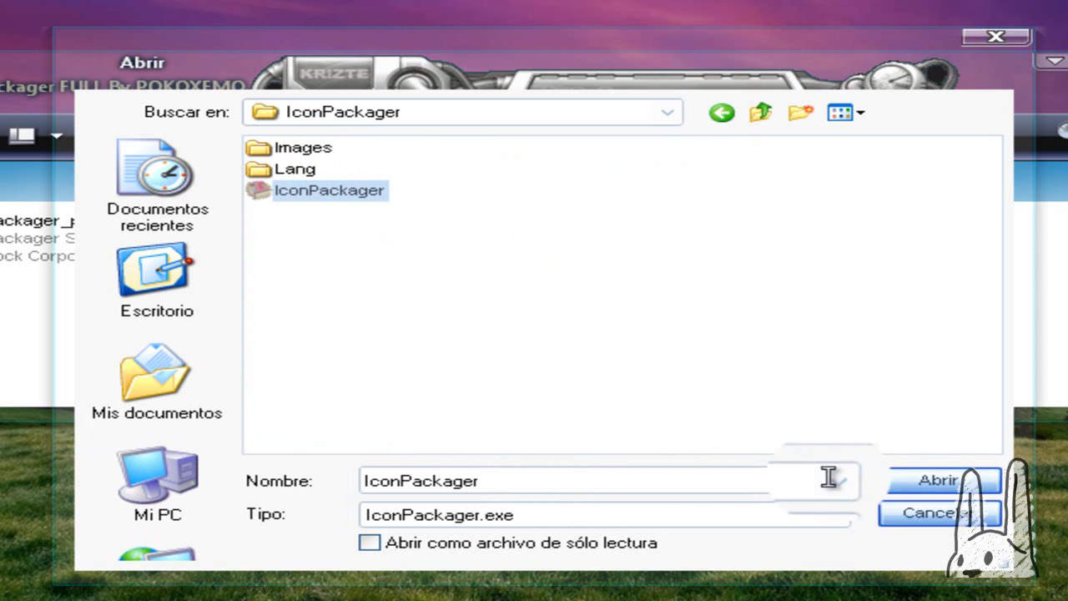
pyautogui.click(937, 480)
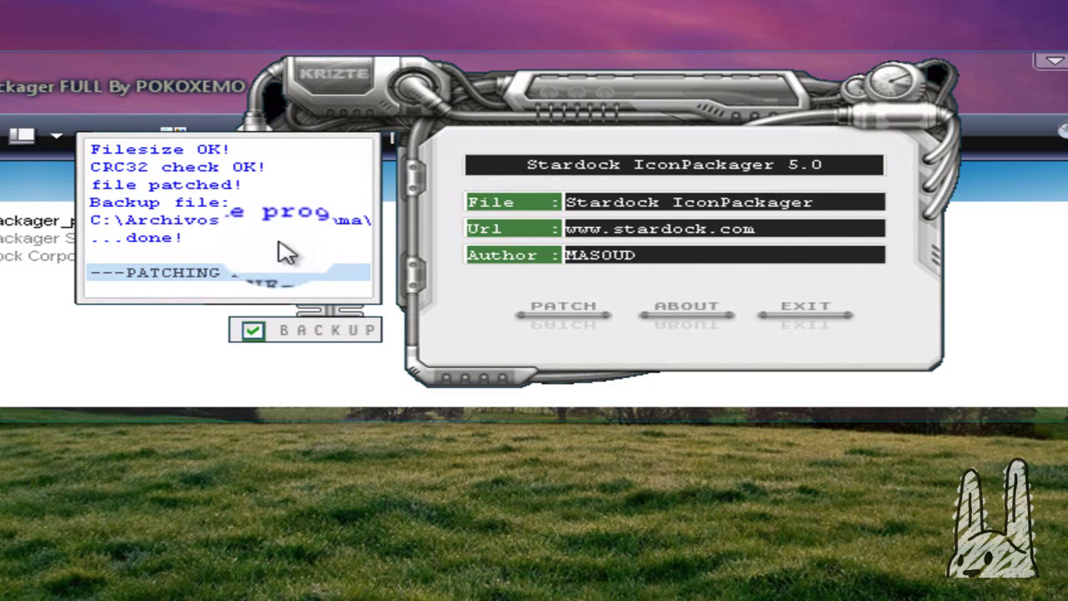
pyautogui.click(797, 321)
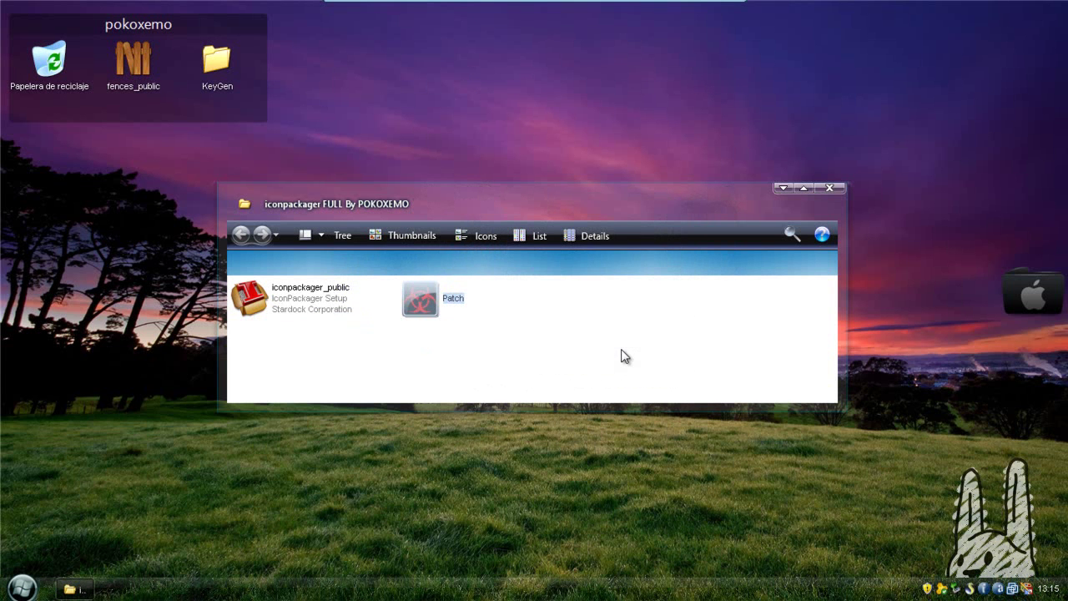
pyautogui.click(831, 187)
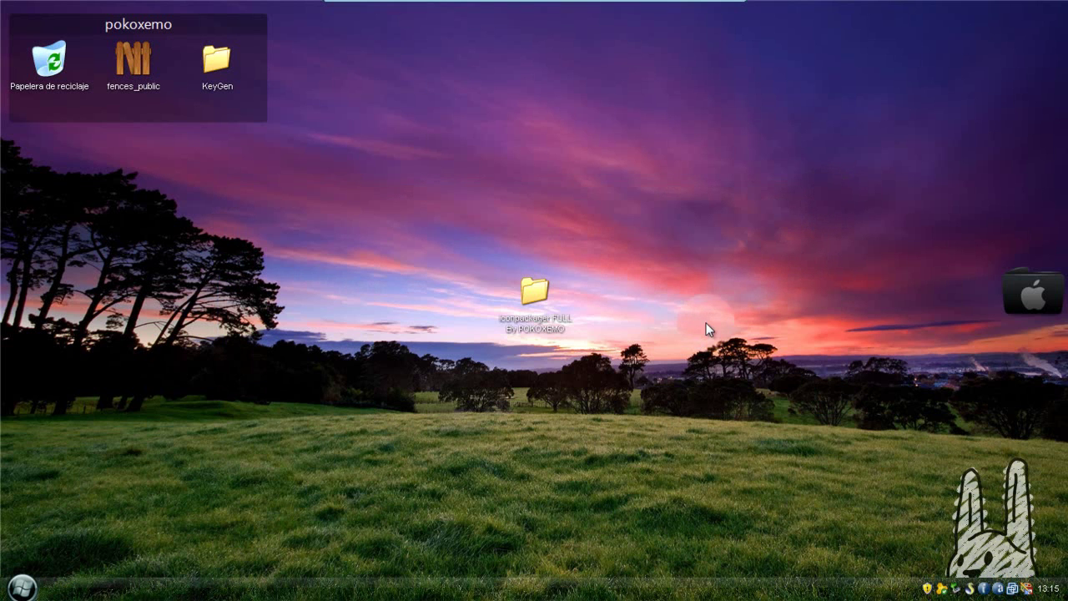
# - Create a desktop shortcut for IconPackager from its entry in the Stardock Object Desktop program group
pyautogui.click(23, 588)
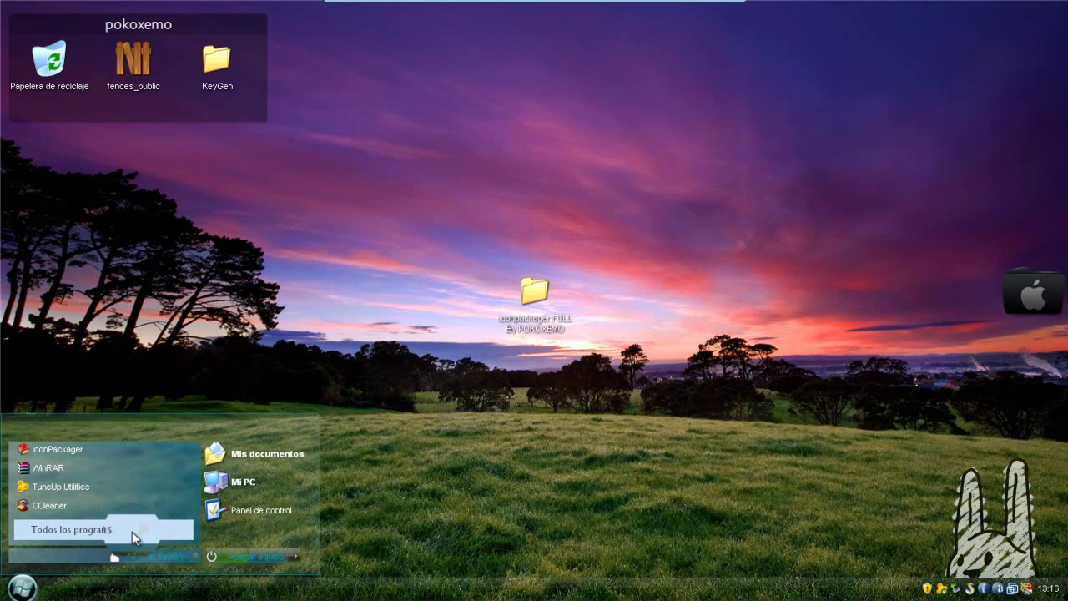
pyautogui.moveTo(132, 532)
pyautogui.moveTo(251, 279)
pyautogui.moveTo(426, 280)
pyautogui.rightClick(501, 281)
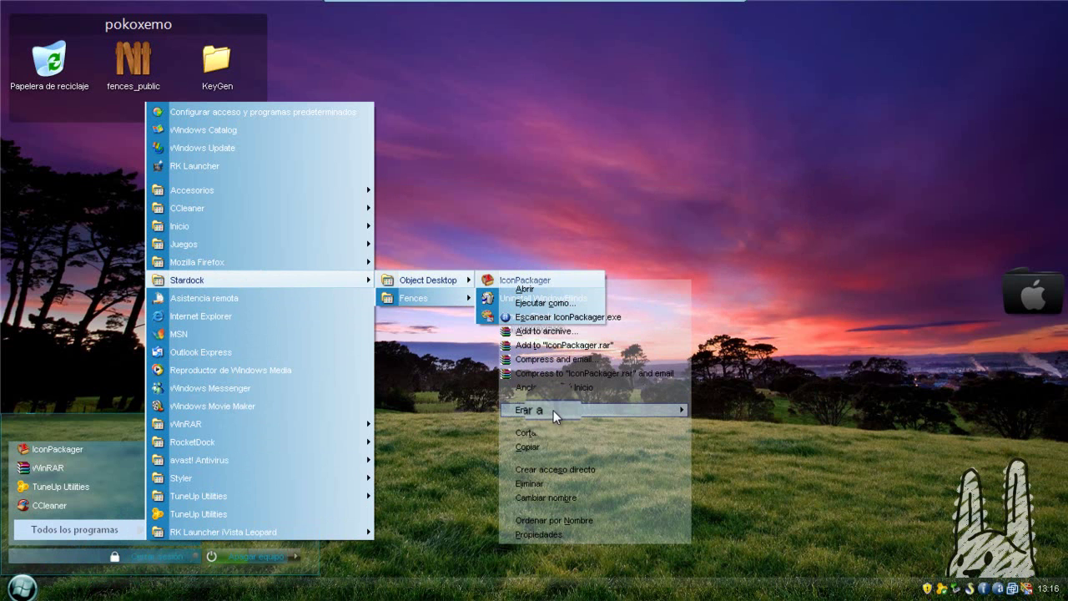
pyautogui.moveTo(582, 409)
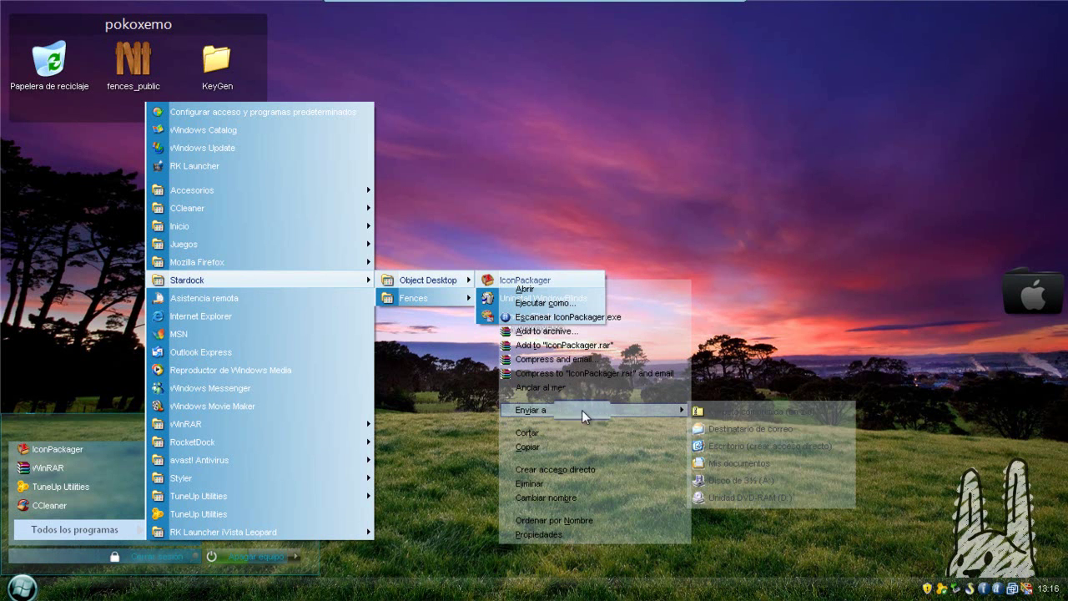
pyautogui.click(746, 447)
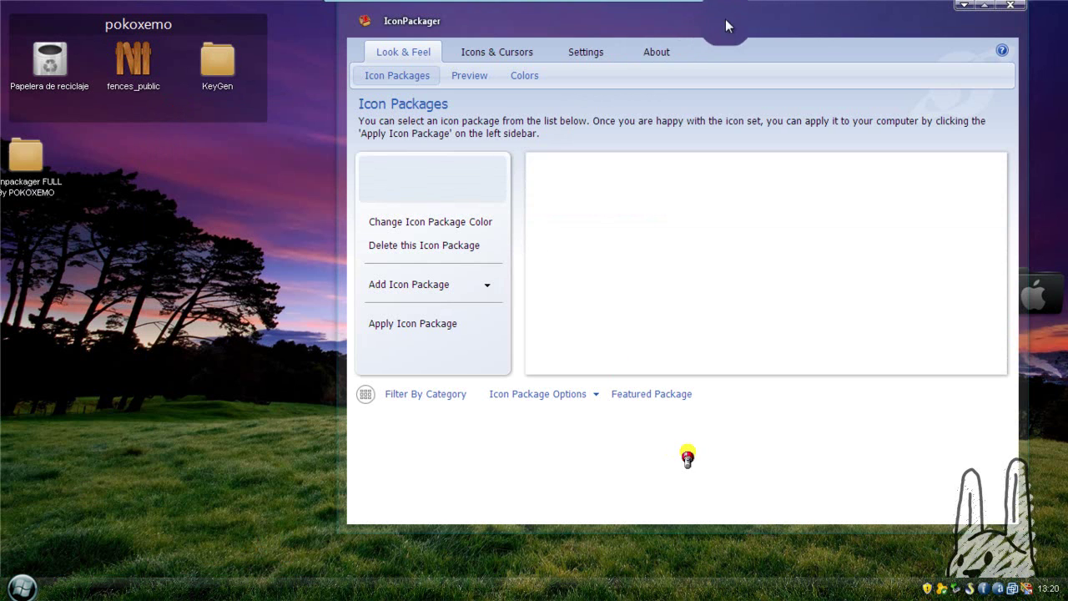
# - Reposition the IconPackager window, preview the Junior icon package and select PlasticFantastic in the package list
pyautogui.moveTo(732, 16); pyautogui.dragTo(637, 31)
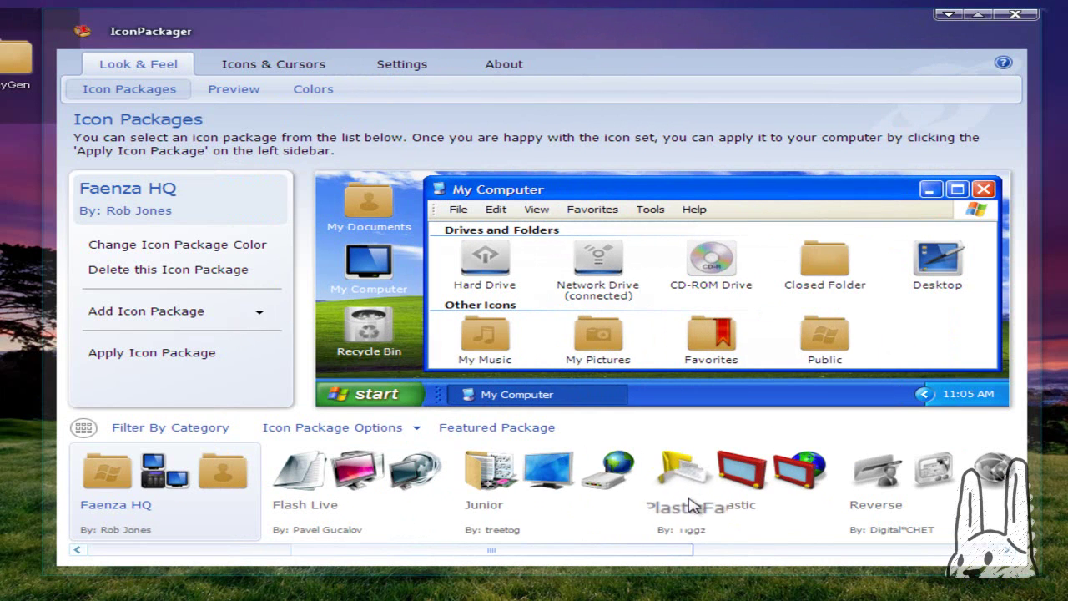
pyautogui.click(643, 468)
pyautogui.moveTo(755, 554); pyautogui.dragTo(830, 549)
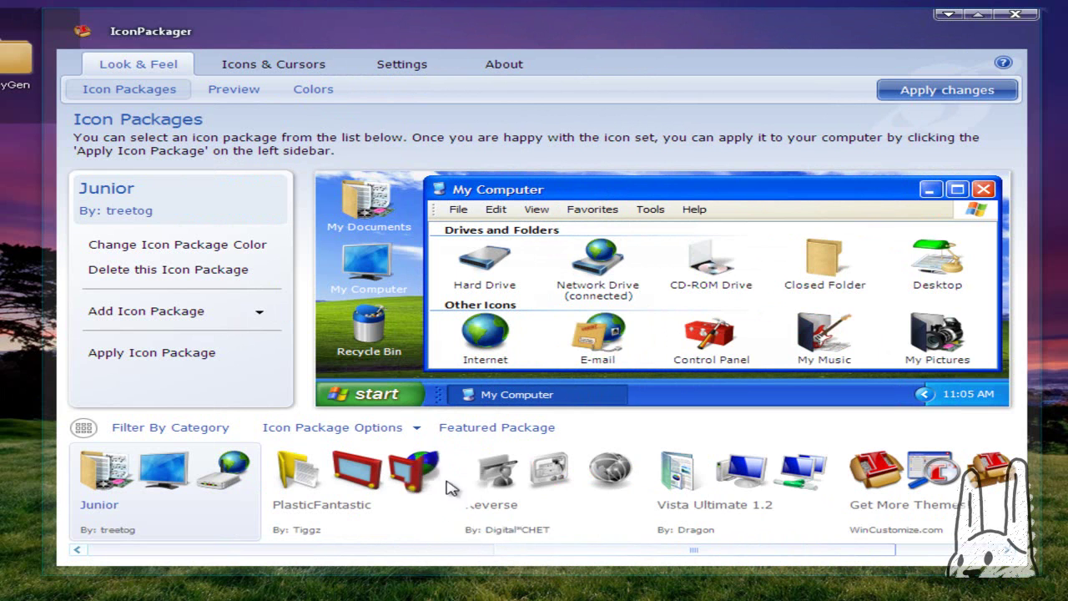
pyautogui.click(497, 483)
pyautogui.click(402, 474)
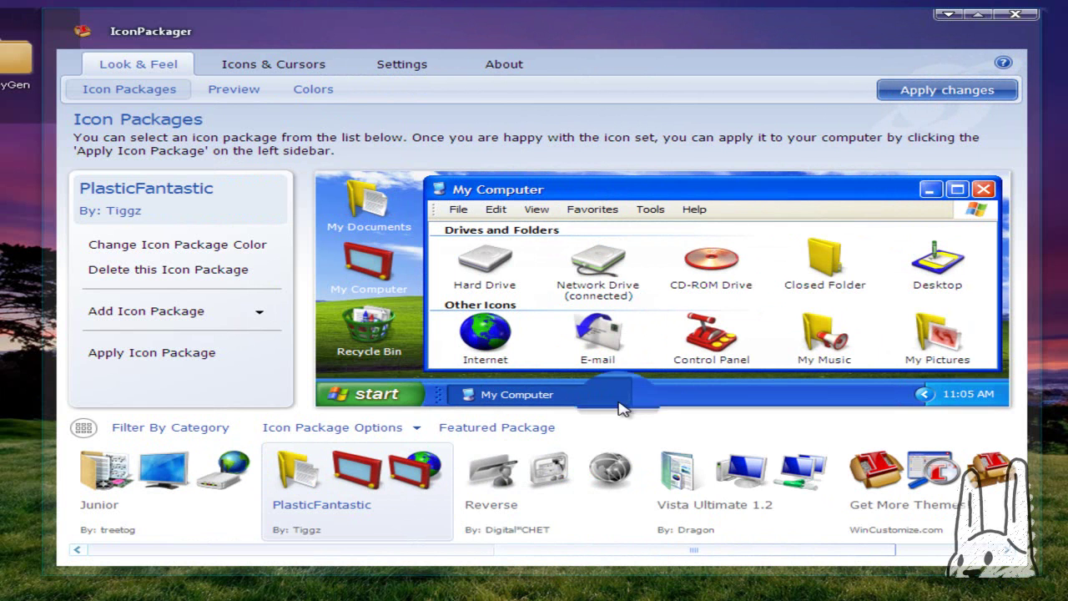
pyautogui.moveTo(639, 554); pyautogui.dragTo(436, 553)
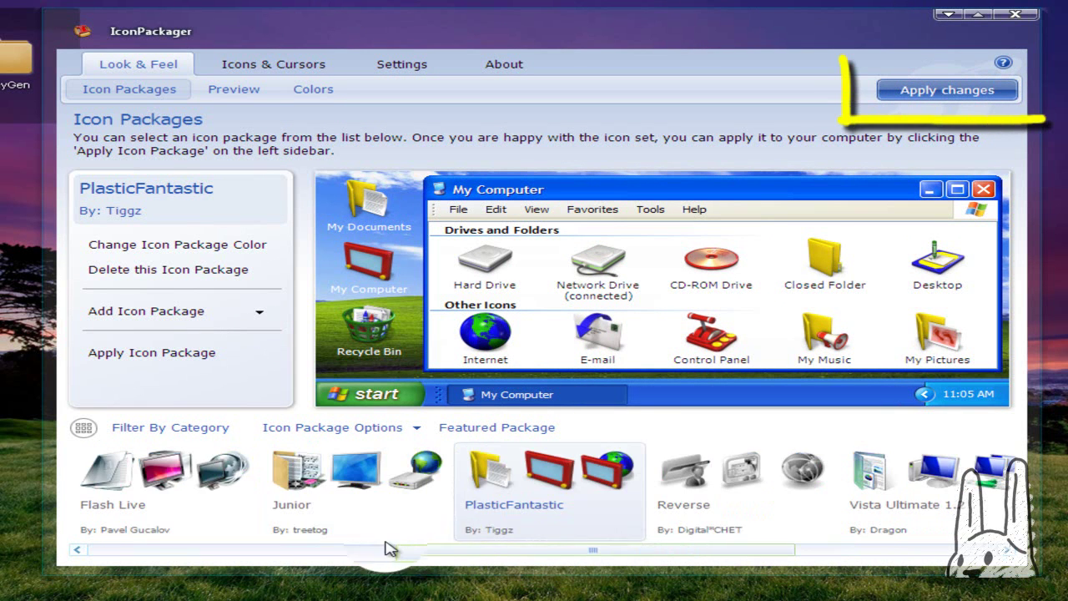
# - Apply the Faenza HQ icon package to the computer and close IconPackager
pyautogui.click(182, 463)
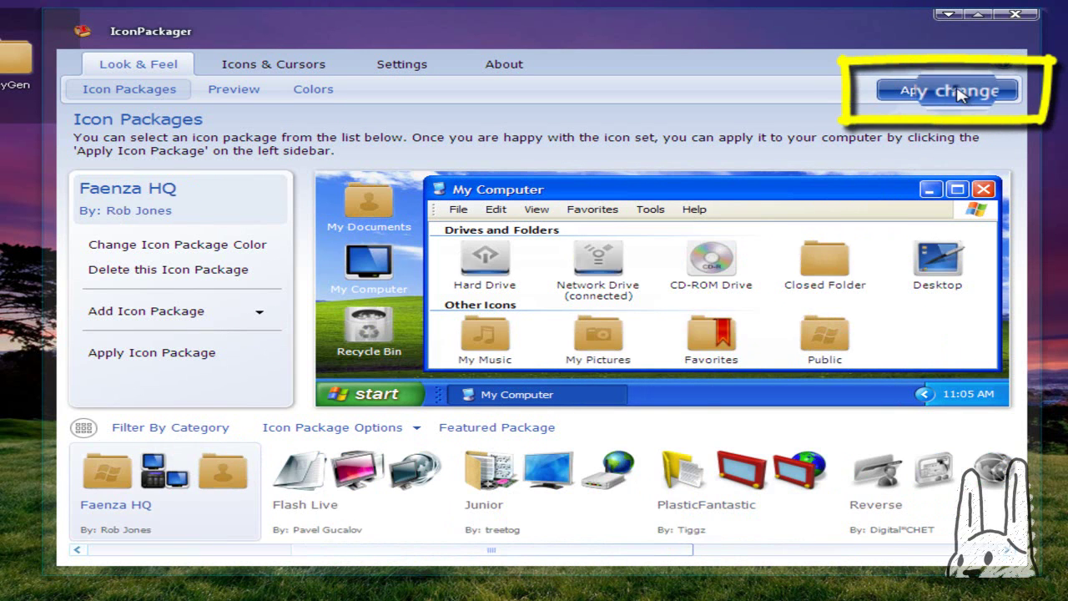
pyautogui.click(1015, 83)
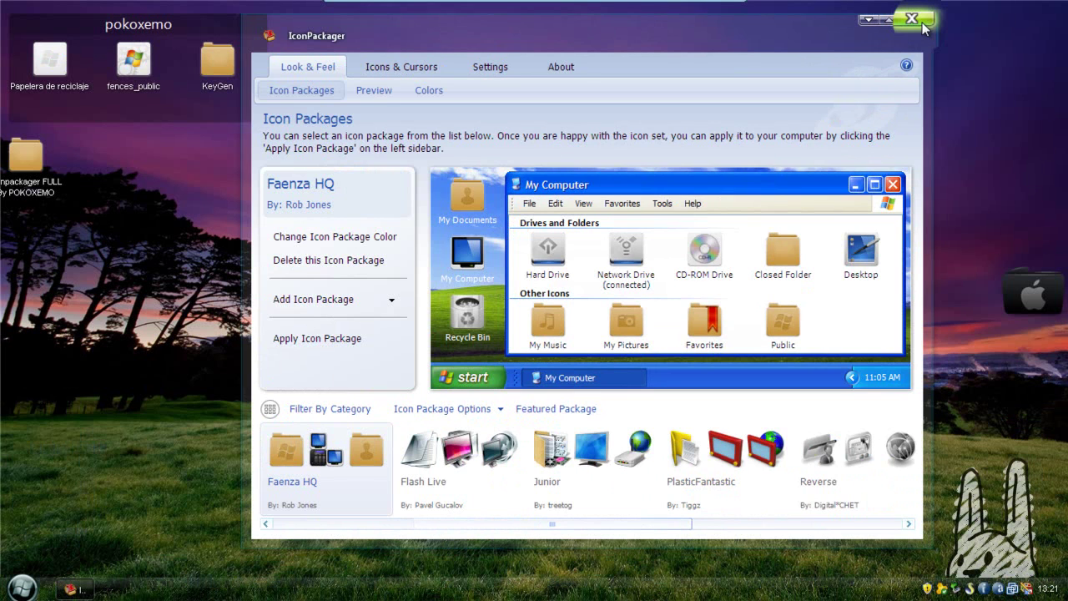
pyautogui.click(912, 19)
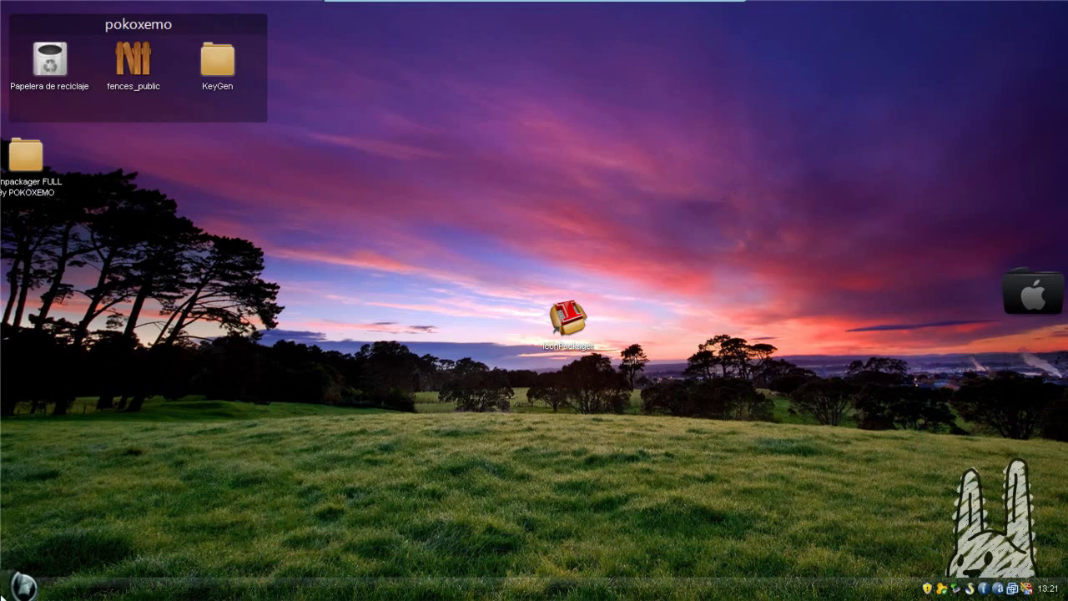
# - Examine the applied icons in the Start menu and the Mis documentos folder, and close the folder
pyautogui.click(22, 589)
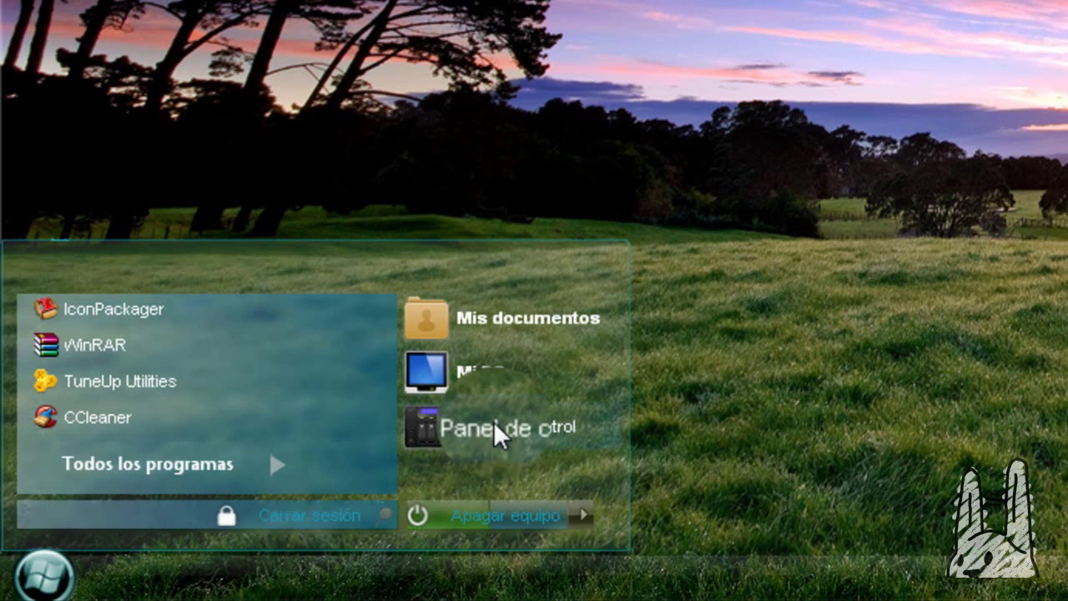
pyautogui.press('Escape')
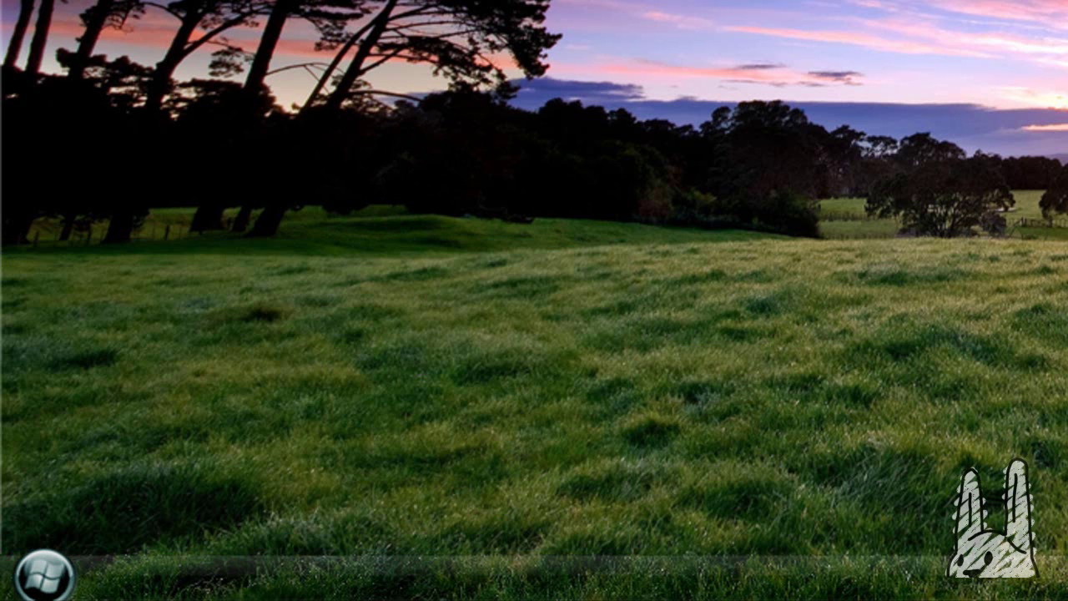
pyautogui.click(44, 576)
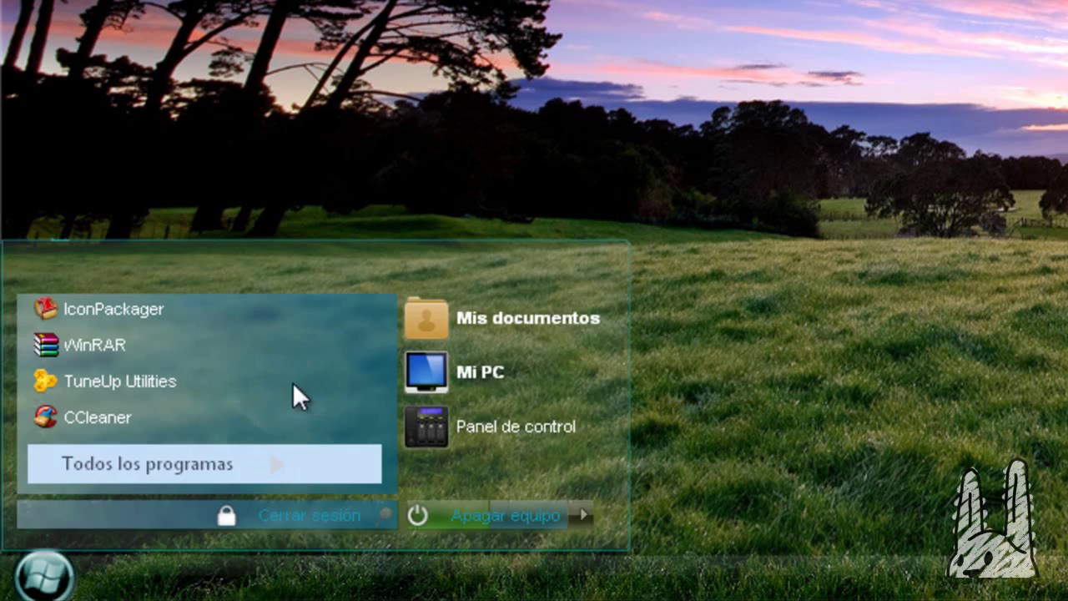
pyautogui.click(492, 320)
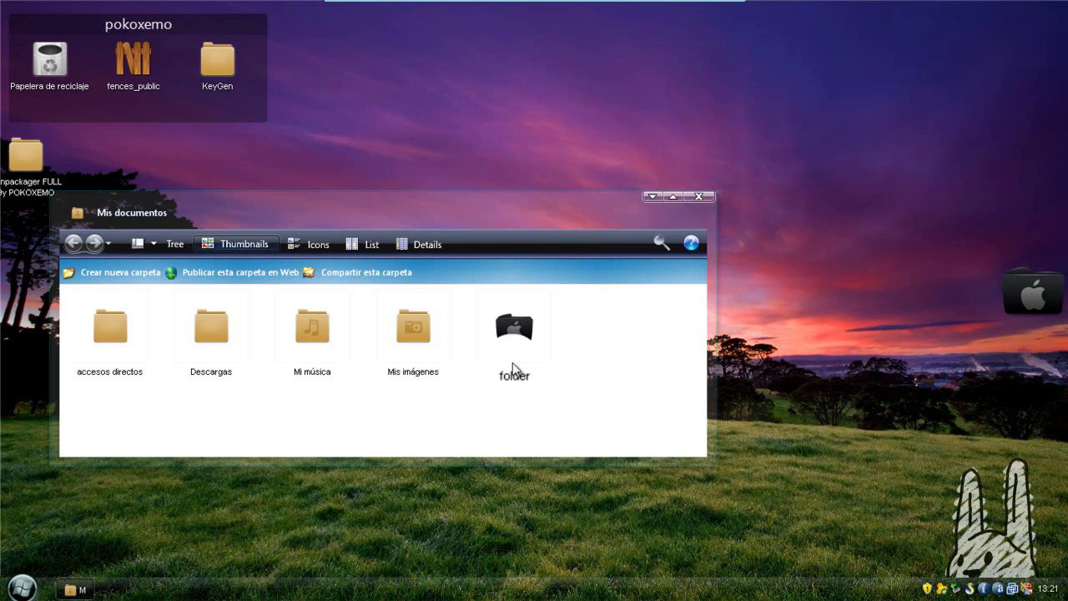
pyautogui.moveTo(530, 210); pyautogui.dragTo(726, 192)
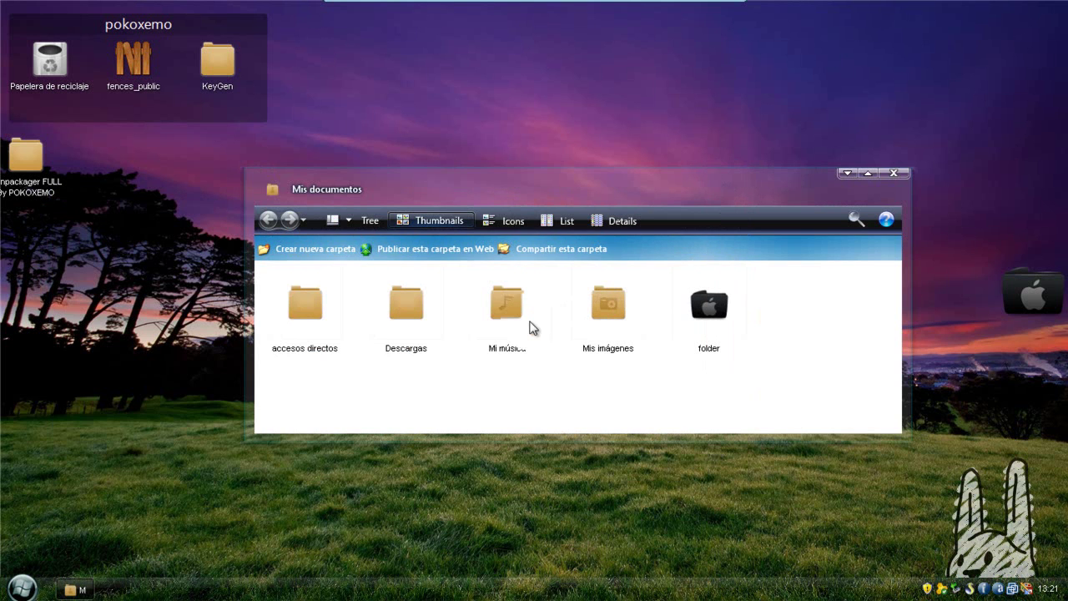
pyautogui.click(891, 174)
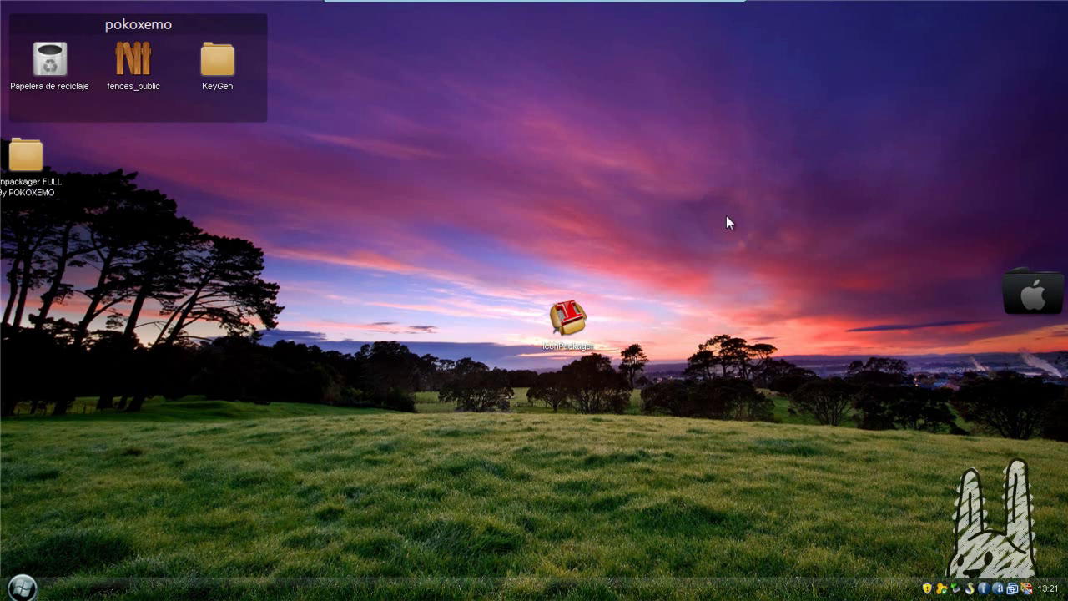
# - Move the iconpackager FULL folder fully onto the desktop below the fence and refresh the desktop
pyautogui.moveTo(703, 270); pyautogui.dragTo(446, 432)
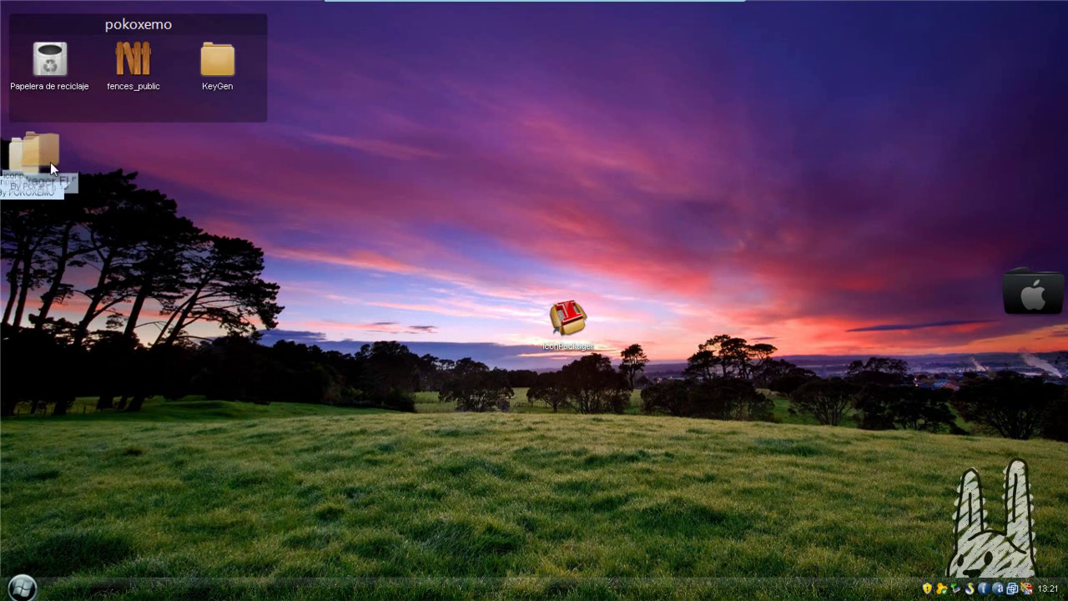
pyautogui.moveTo(50, 161); pyautogui.dragTo(50, 164)
pyautogui.moveTo(514, 235); pyautogui.dragTo(807, 473)
pyautogui.moveTo(641, 271); pyautogui.dragTo(419, 456)
pyautogui.rightClick(605, 246)
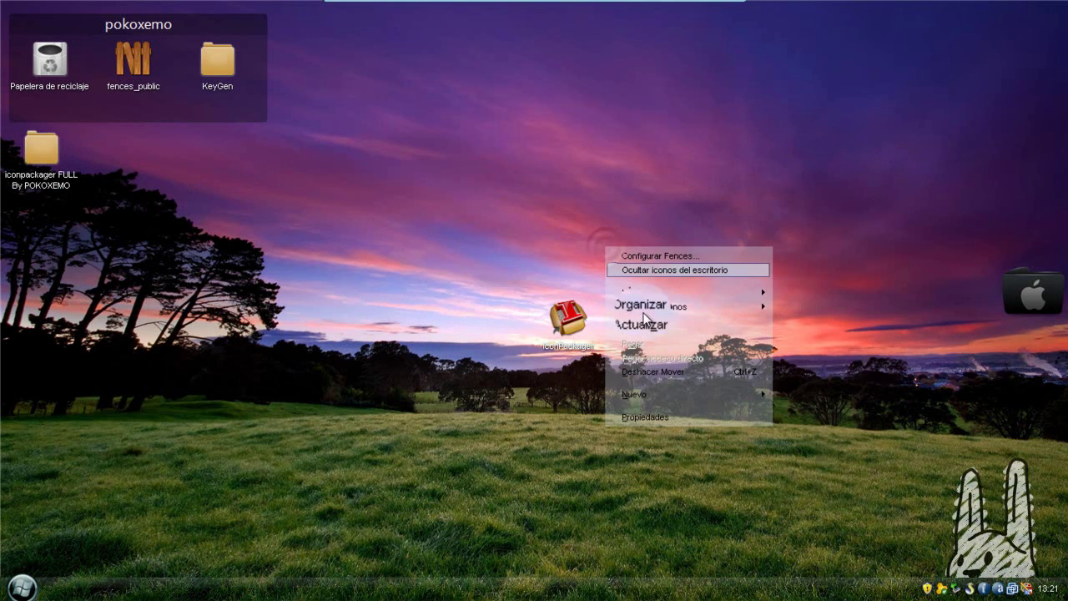
pyautogui.click(651, 327)
pyautogui.moveTo(678, 213); pyautogui.dragTo(337, 502)
pyautogui.moveTo(504, 213); pyautogui.dragTo(736, 466)
pyautogui.moveTo(660, 169); pyautogui.dragTo(743, 422)
pyautogui.moveTo(740, 189); pyautogui.dragTo(394, 444)
pyautogui.moveTo(686, 241); pyautogui.dragTo(484, 408)
pyautogui.moveTo(734, 205); pyautogui.dragTo(445, 449)
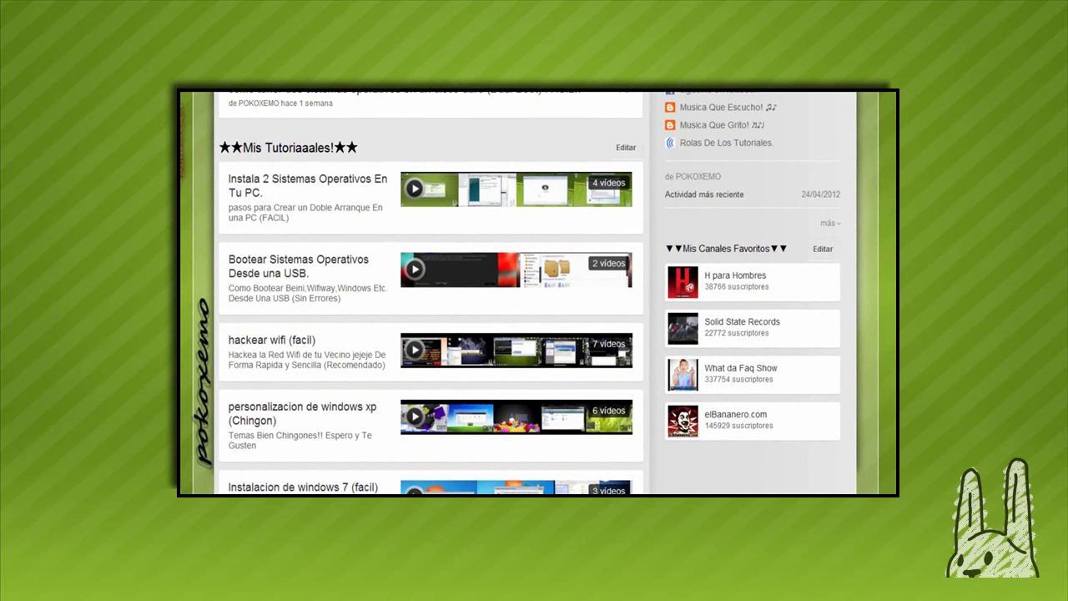
# - Look through the tutorial playlists and uploaded videos on the YouTube channel in the web browser
pyautogui.scroll(-1, 538, 293)
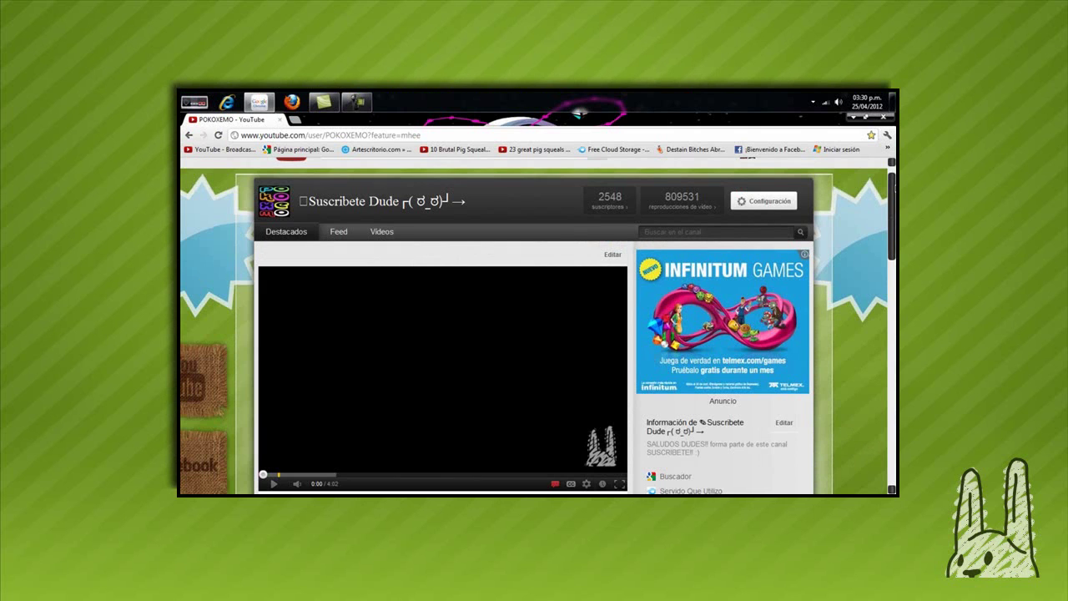
pyautogui.moveTo(894, 188); pyautogui.dragTo(893, 188)
pyautogui.scroll(1, 539, 326)
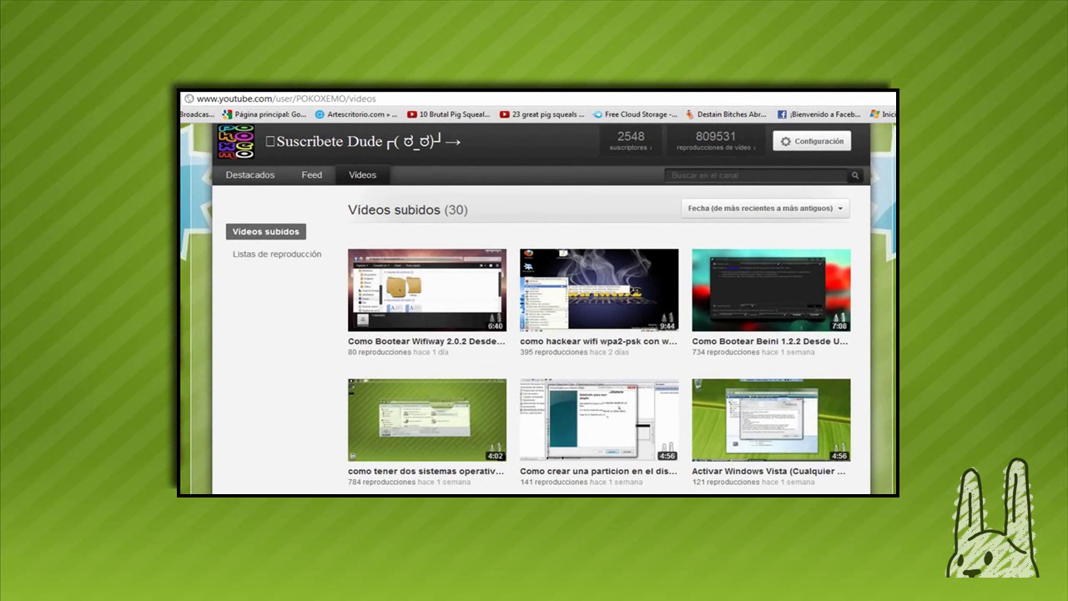
pyautogui.scroll(-3, 538, 334)
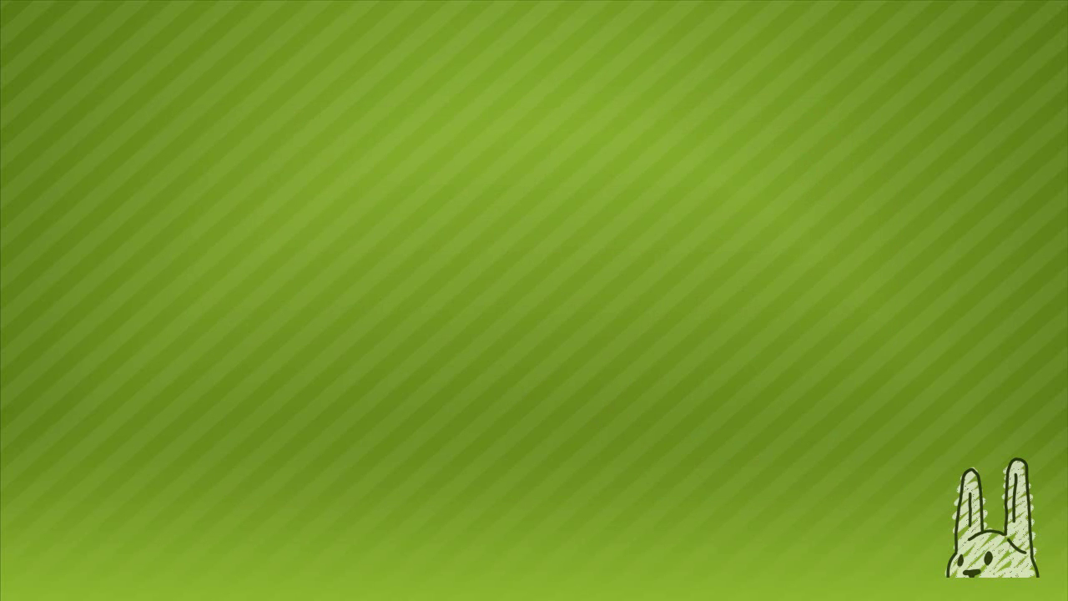